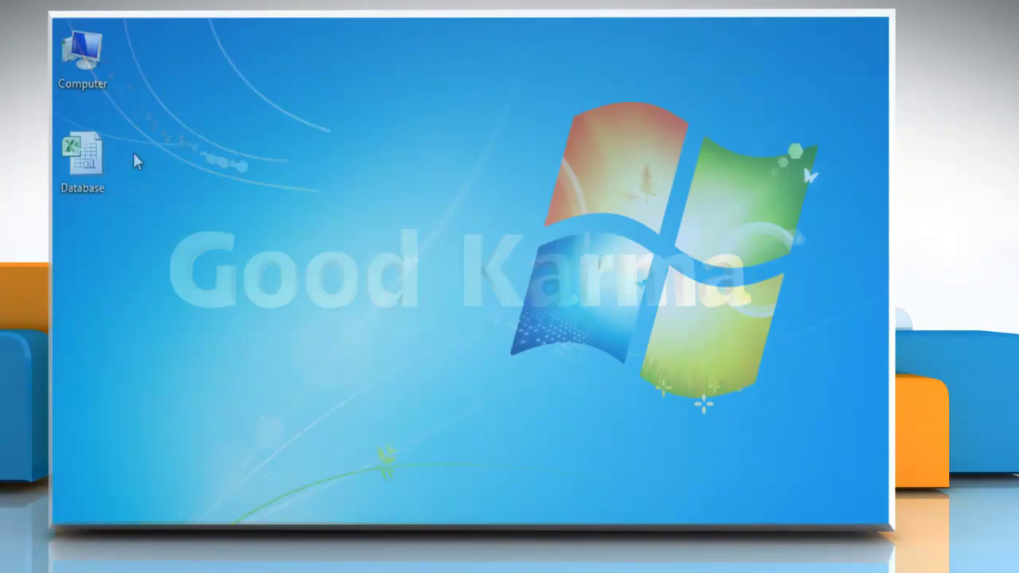
Open the Database workbook from its desktop icon's context menu.
{"action": "right_click", "coordinate": [96, 159]}
{"action": "left_click", "coordinate": [138, 165]}
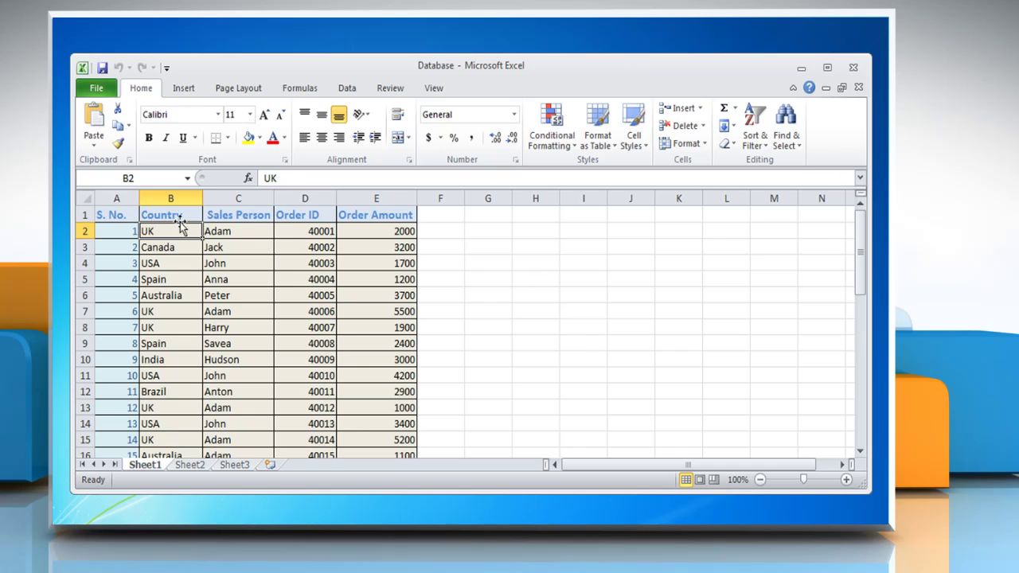
{"action": "left_click", "coordinate": [184, 92]}
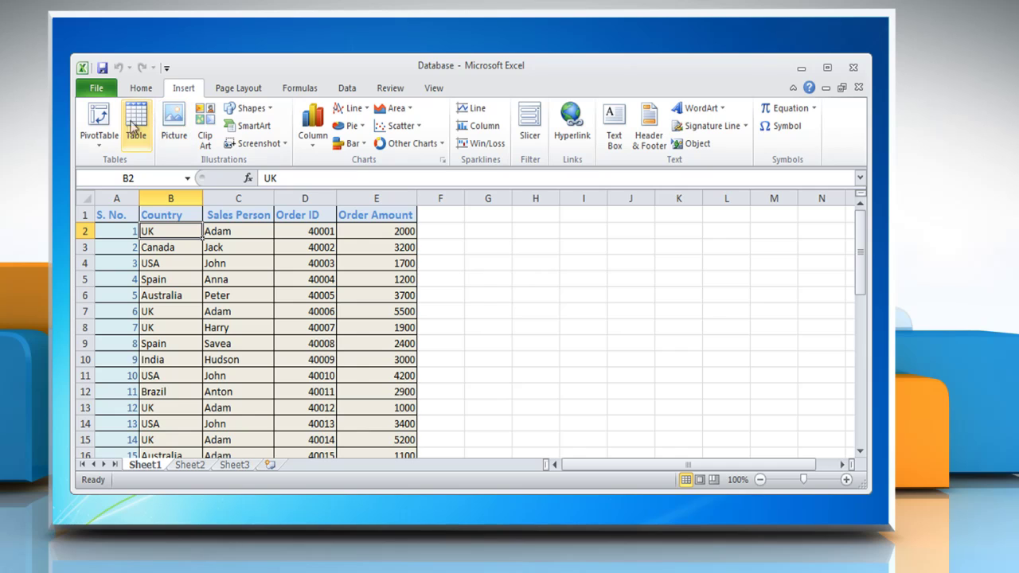
{"action": "left_click", "coordinate": [102, 145]}
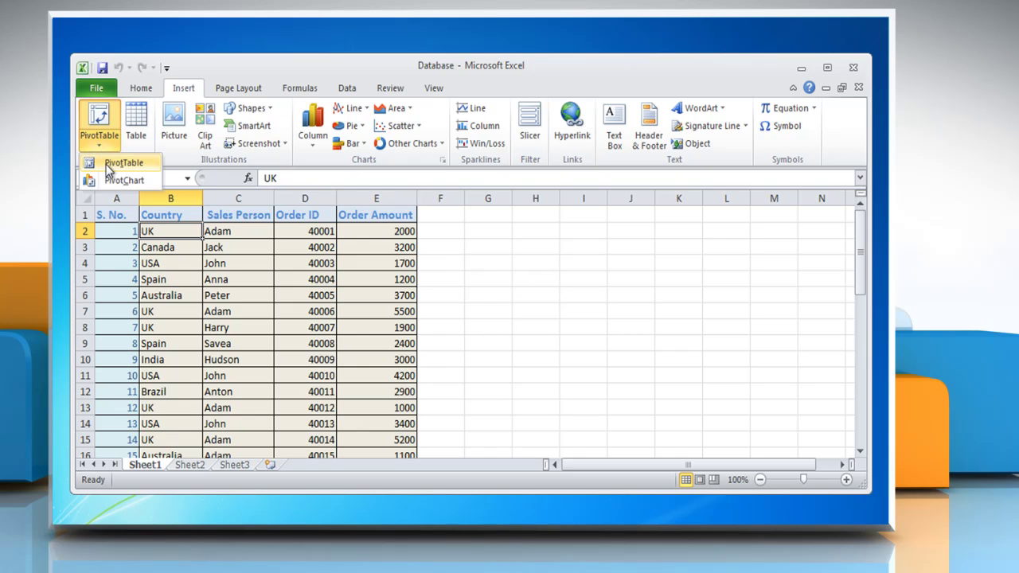
{"action": "left_click", "coordinate": [109, 165]}
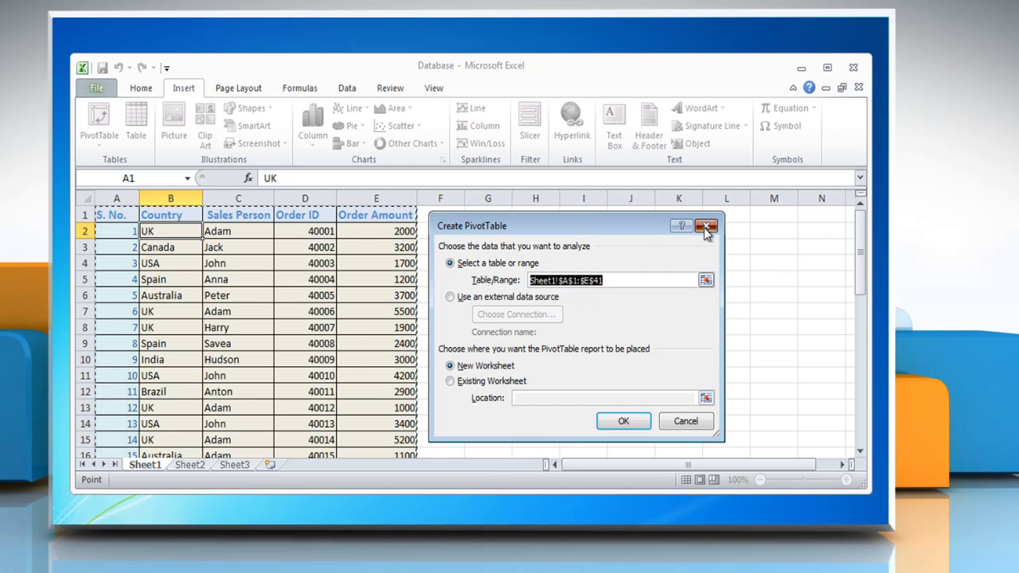
{"action": "left_click", "coordinate": [706, 228]}
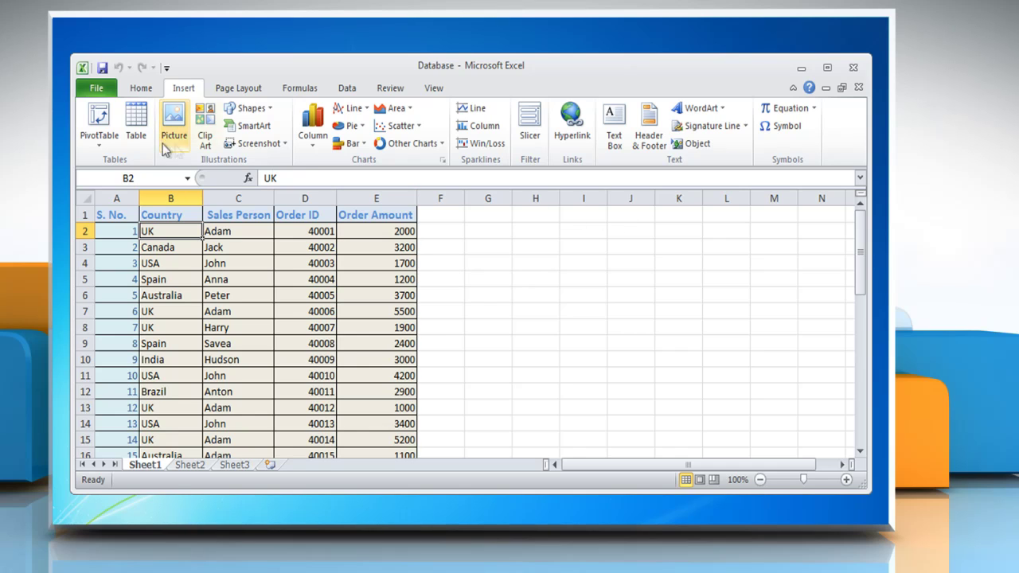
Insert a PivotTable with PivotChart from Sheet1!$A$2:$E$41, placed at Sheet2 cell A1.
{"action": "left_click", "coordinate": [103, 146]}
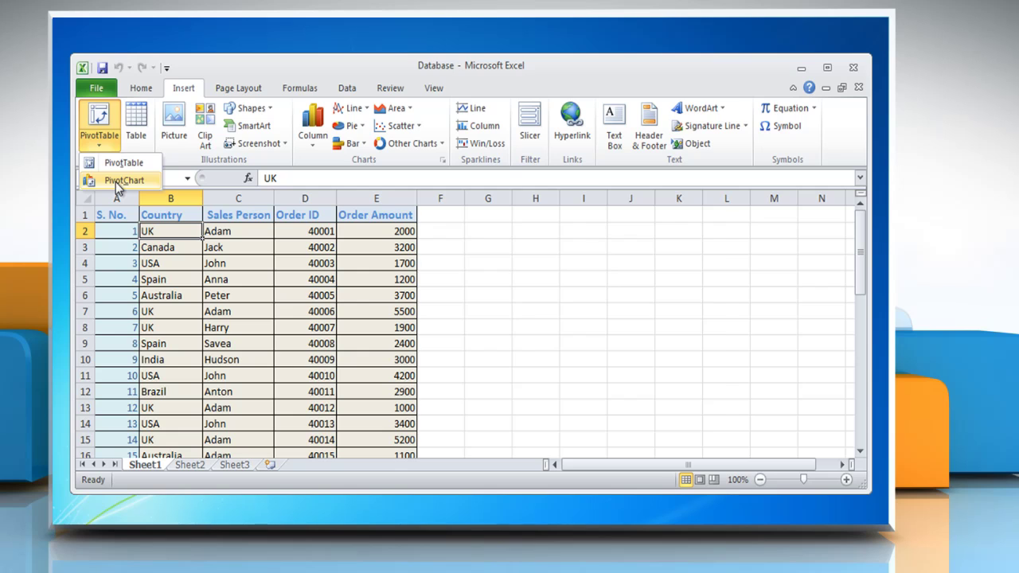
{"action": "left_click", "coordinate": [119, 181]}
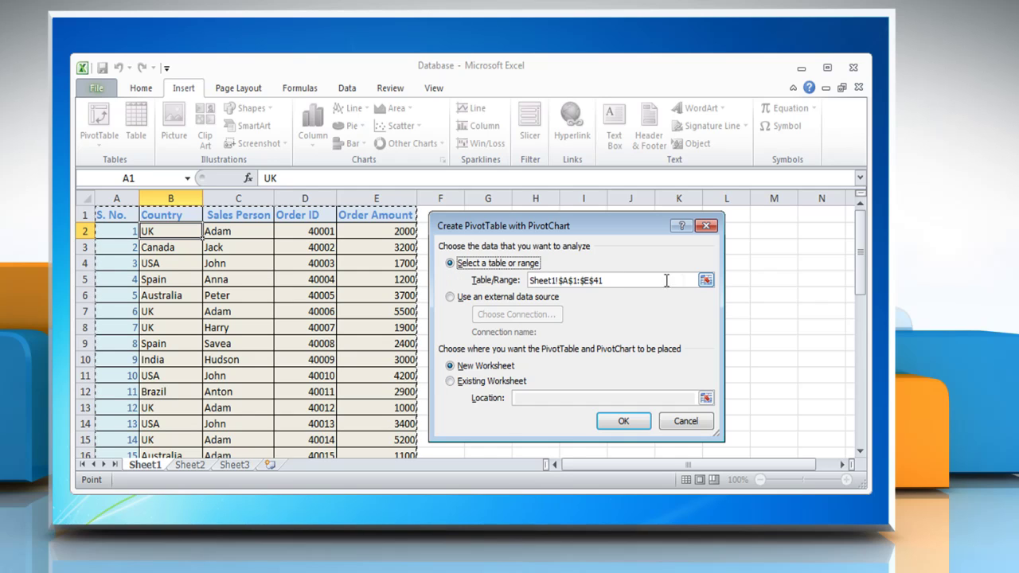
{"action": "left_click", "coordinate": [706, 282]}
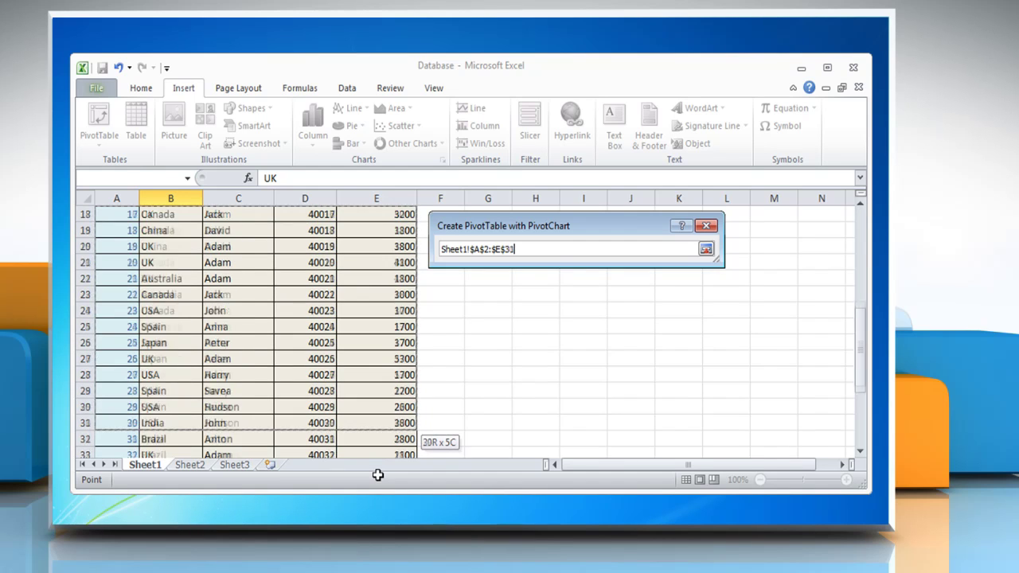
{"action": "left_click_drag", "start_coordinate": [242, 322], "coordinate": [375, 367]}
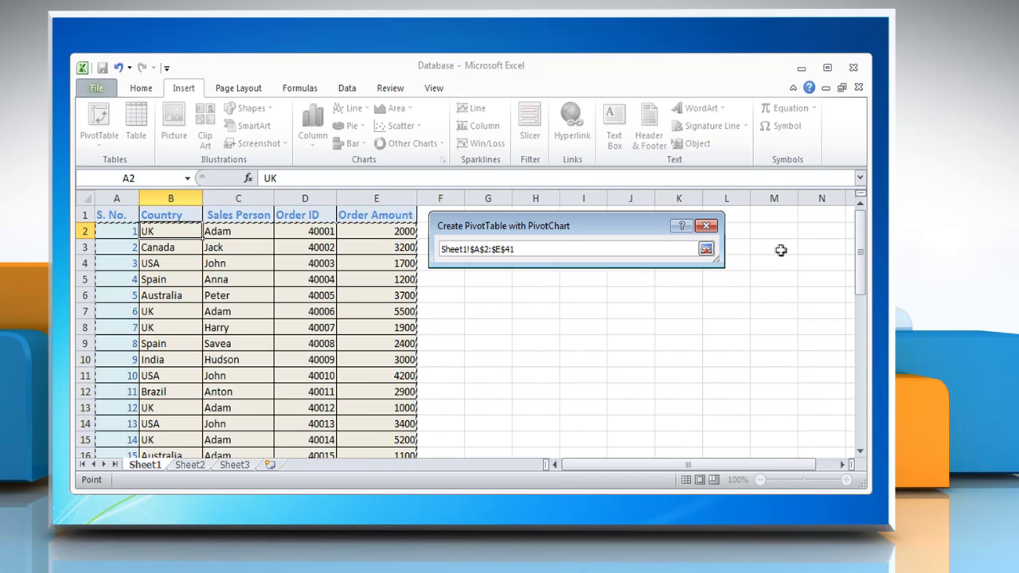
{"action": "left_click", "coordinate": [706, 251]}
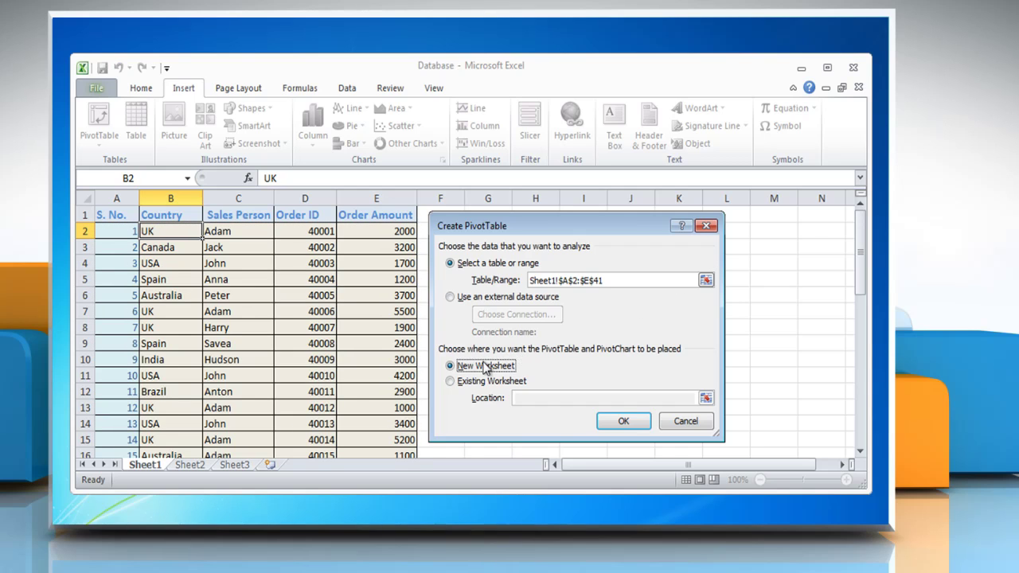
{"action": "left_click", "coordinate": [450, 383]}
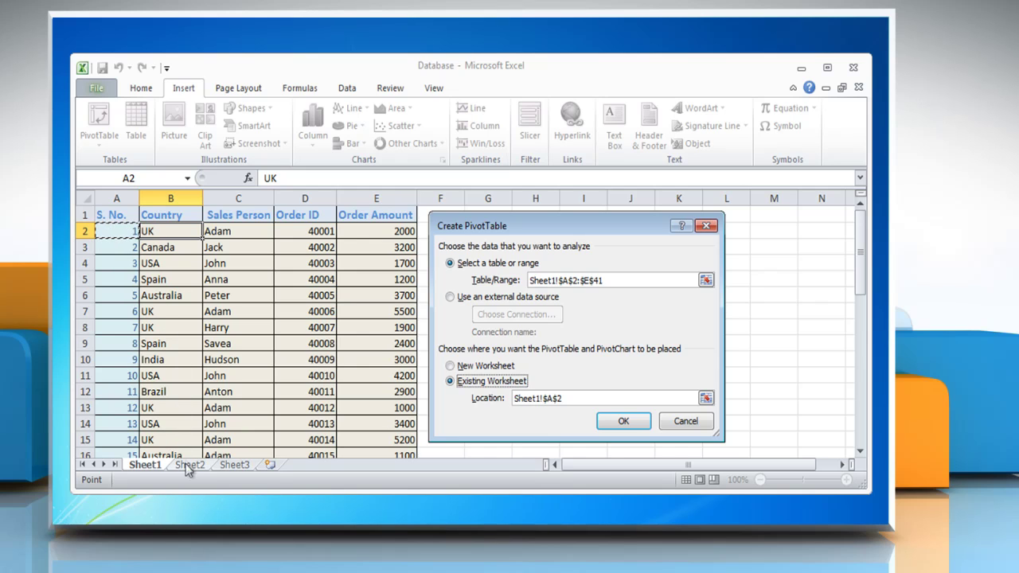
{"action": "left_click", "coordinate": [189, 465]}
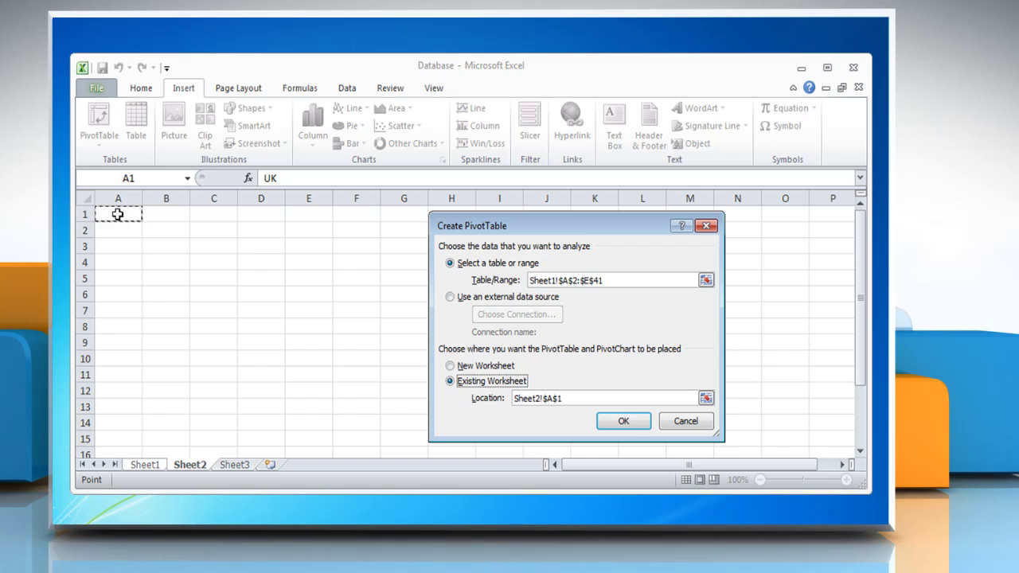
{"action": "left_click", "coordinate": [602, 422]}
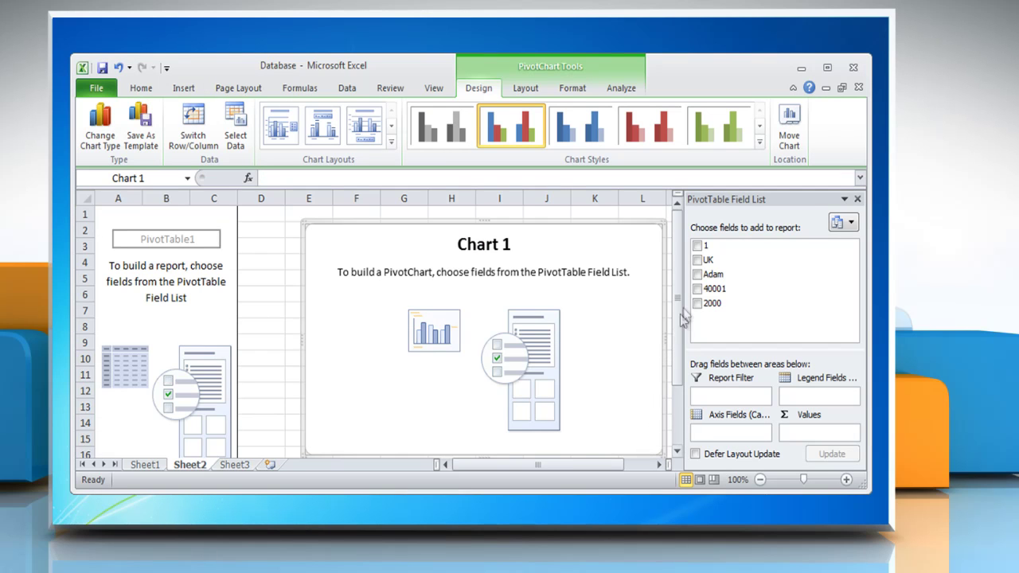
Add UK and Adam as row fields with sums of 40001 and 2000, then close the field list.
{"action": "left_click", "coordinate": [698, 260]}
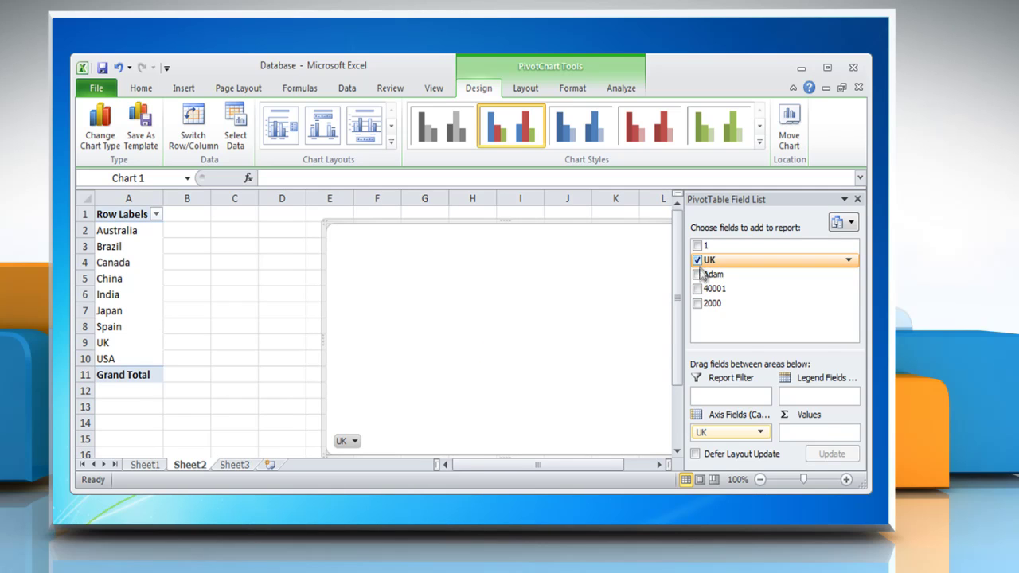
{"action": "left_click", "coordinate": [698, 274]}
{"action": "left_click", "coordinate": [698, 289]}
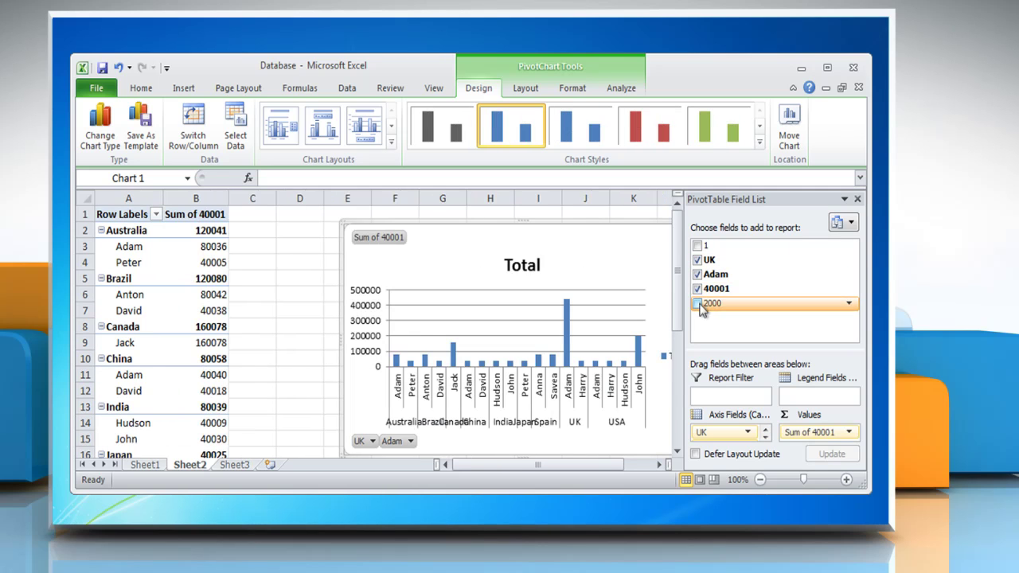
{"action": "left_click", "coordinate": [857, 200]}
{"action": "left_click_drag", "start_coordinate": [457, 463], "coordinate": [464, 455]}
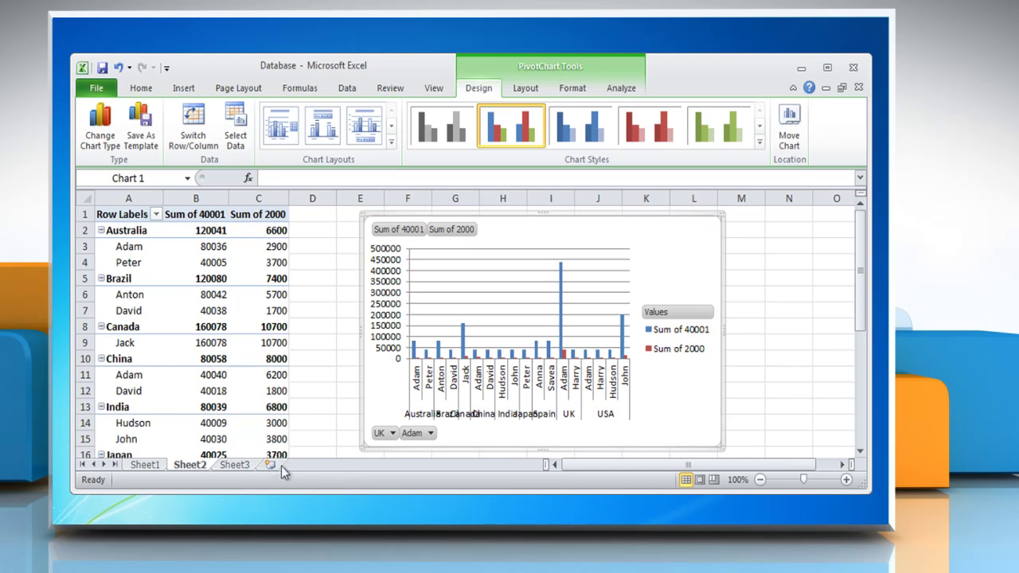
{"action": "left_click", "coordinate": [146, 465]}
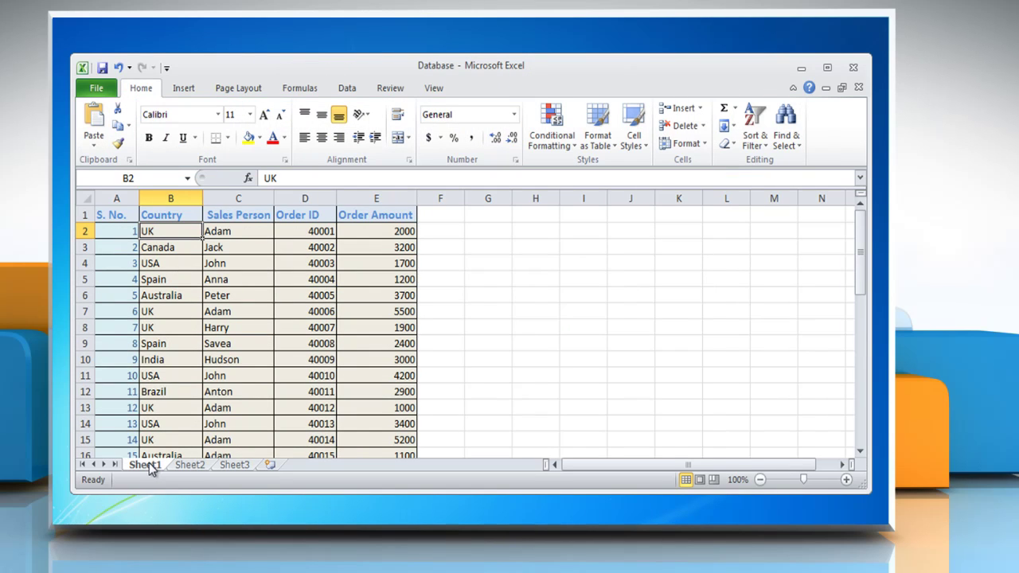